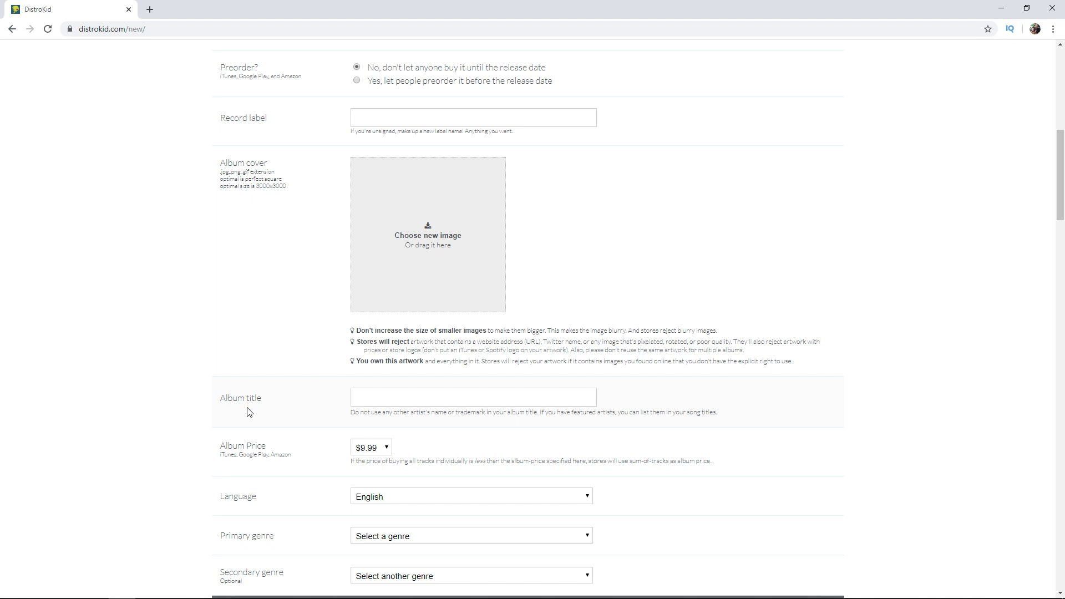
Mark the single as not previously released and enter Process of Corrosion as the artist/band name.
scroll(248, 411, "up", 6)
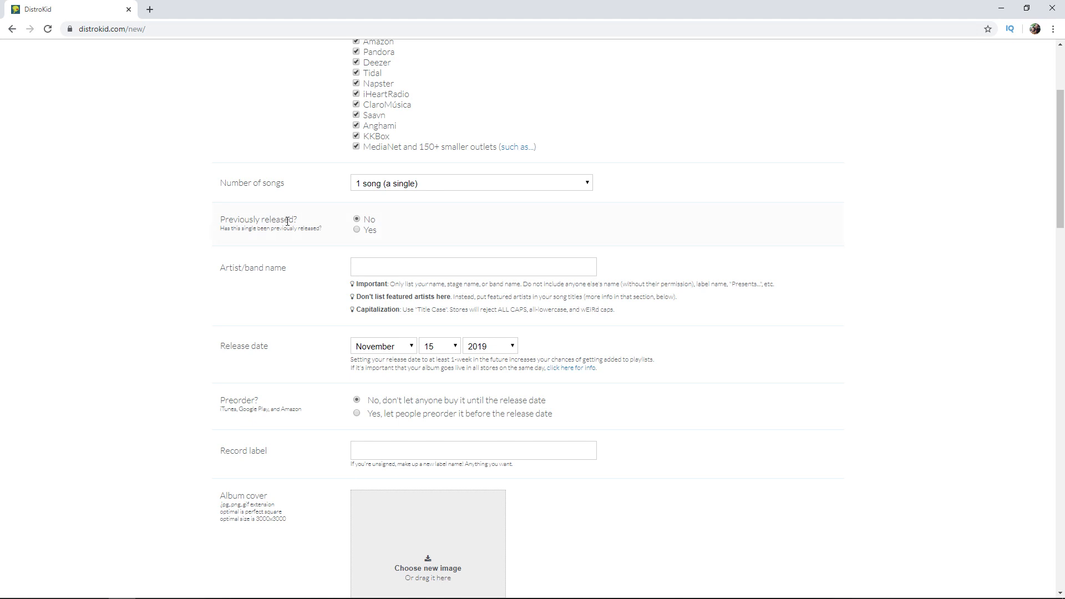
left_click(357, 230)
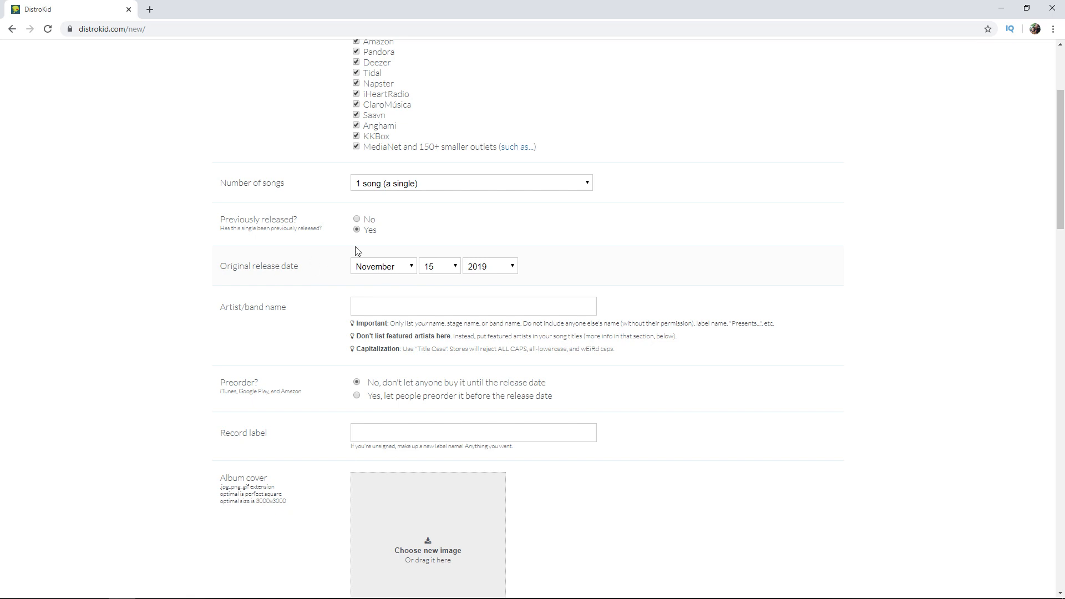
left_click(361, 218)
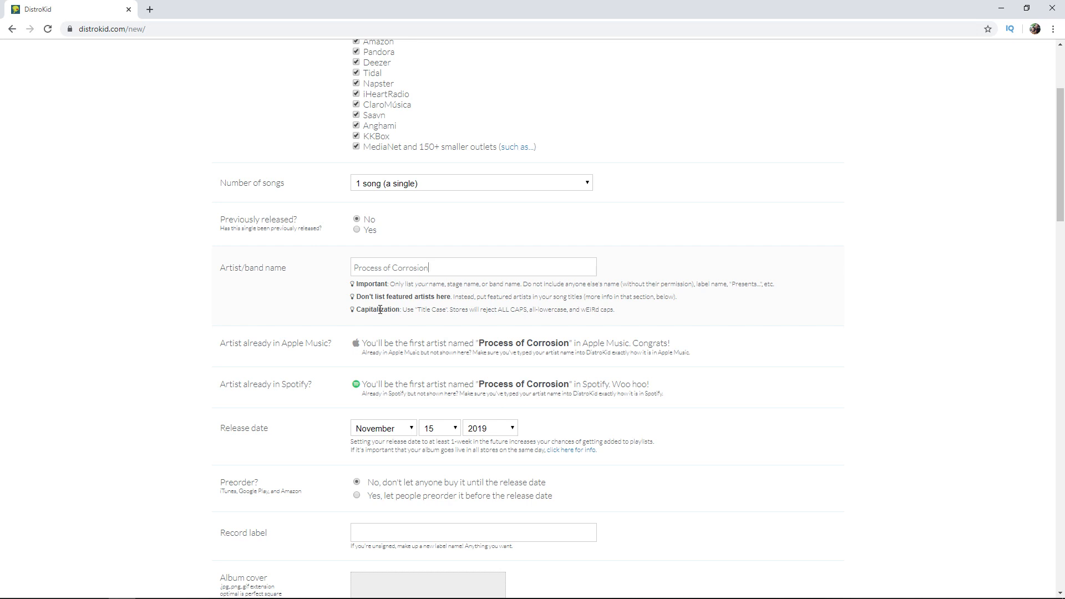
Enter Mountain Rain Music as the record label and choose Punk as primary and Rock as secondary genre.
scroll(293, 330, "down", 2)
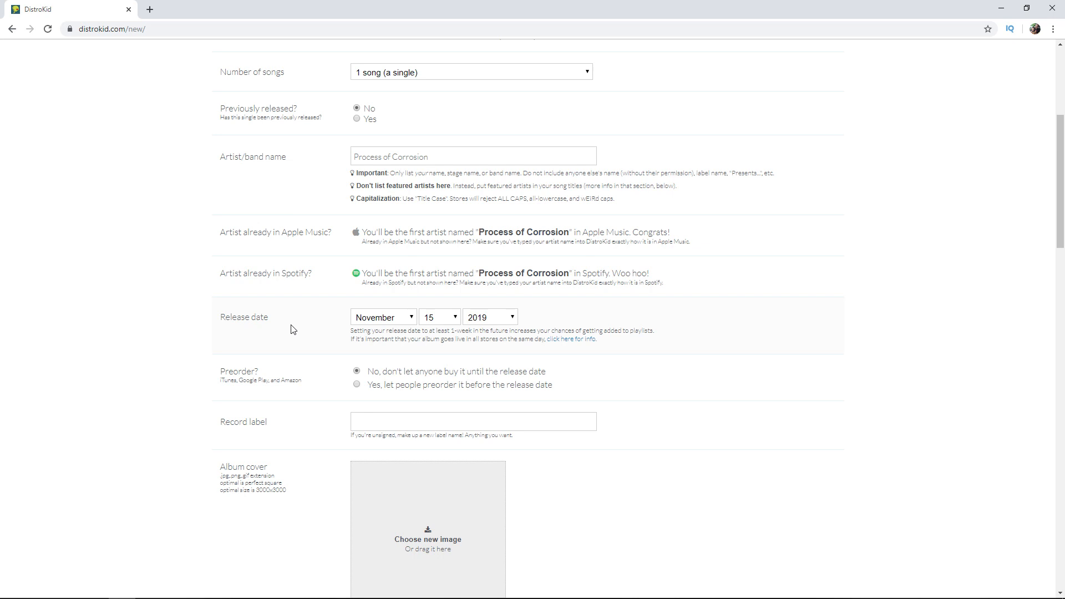
scroll(294, 305, "down", 2)
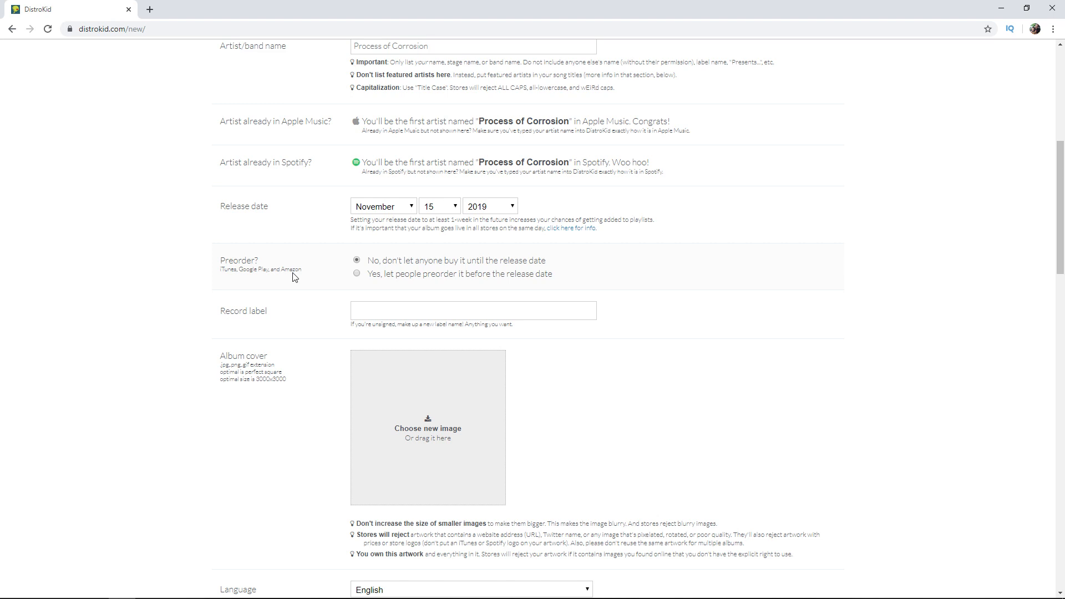
scroll(294, 277, "down", 2)
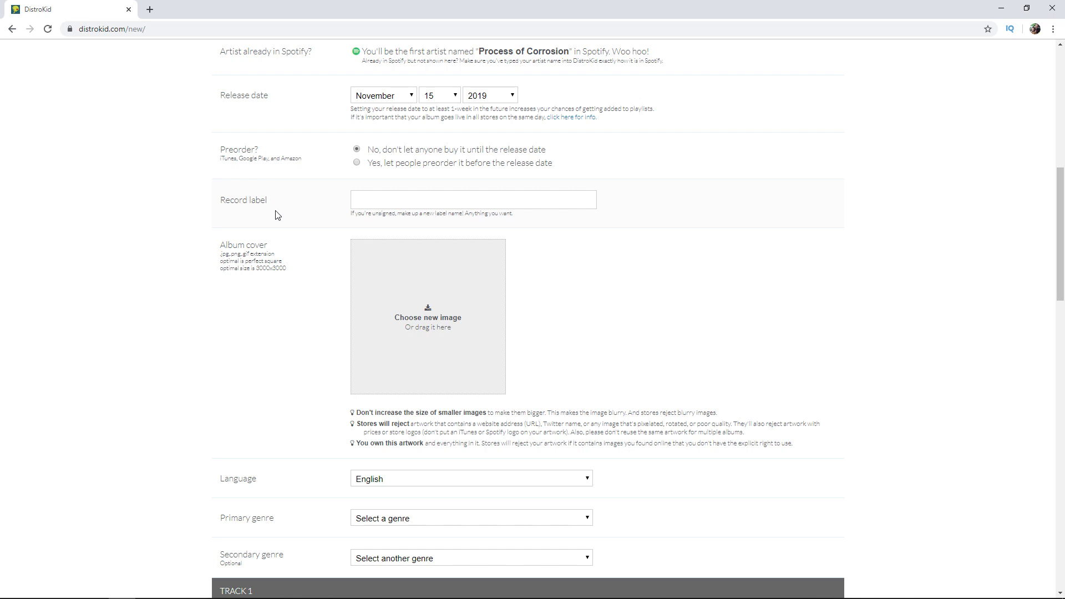
scroll(242, 280, "down", 1)
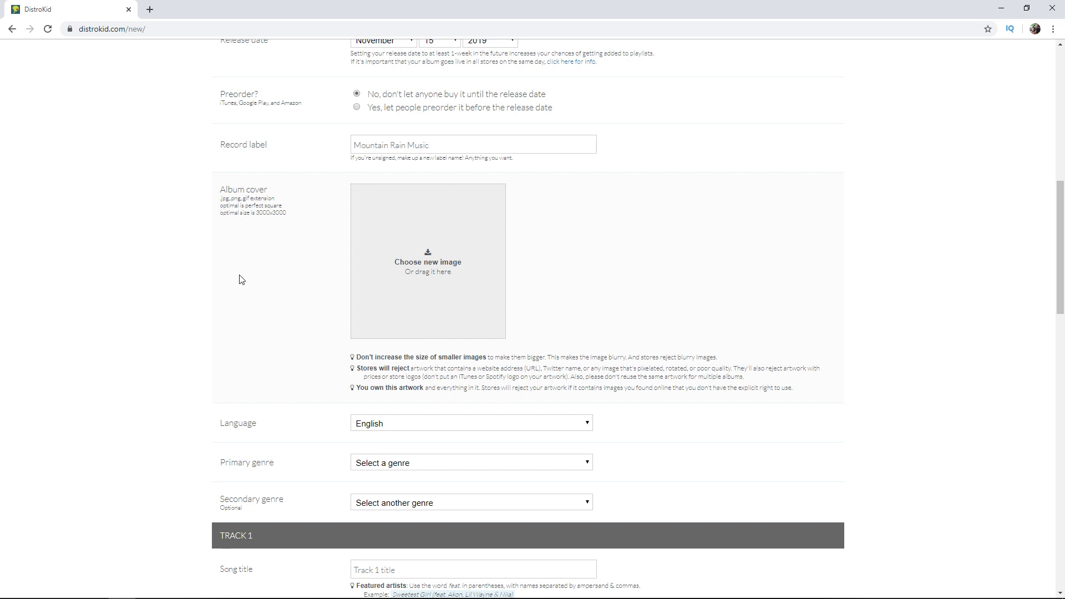
scroll(241, 279, "down", 2)
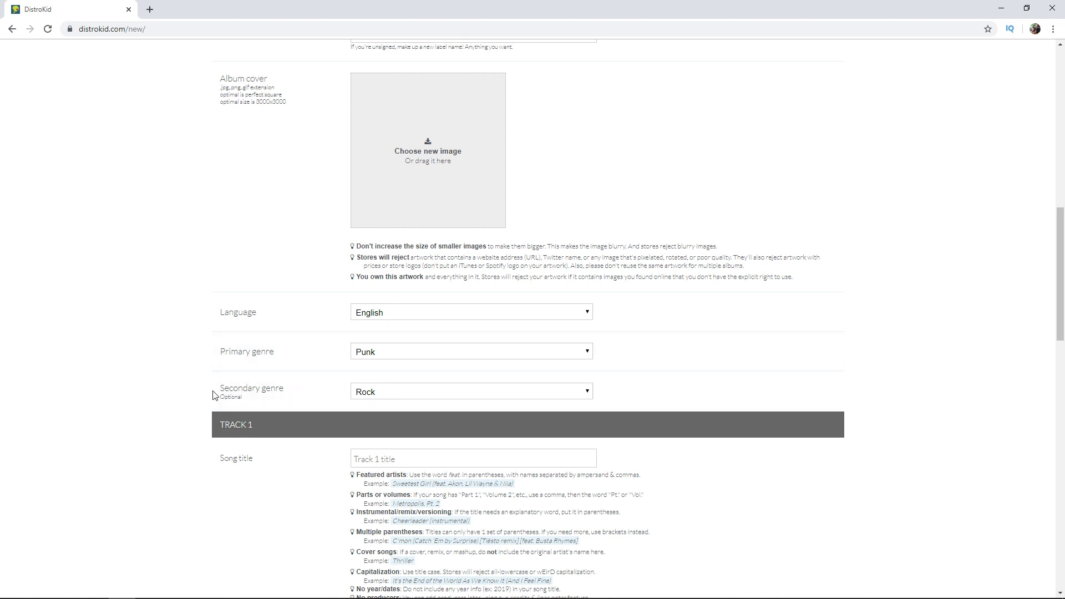
Title track 1 American Freakshow and attach the song's MP3 as its audio file.
scroll(396, 235, "down", 4)
left_click(397, 235)
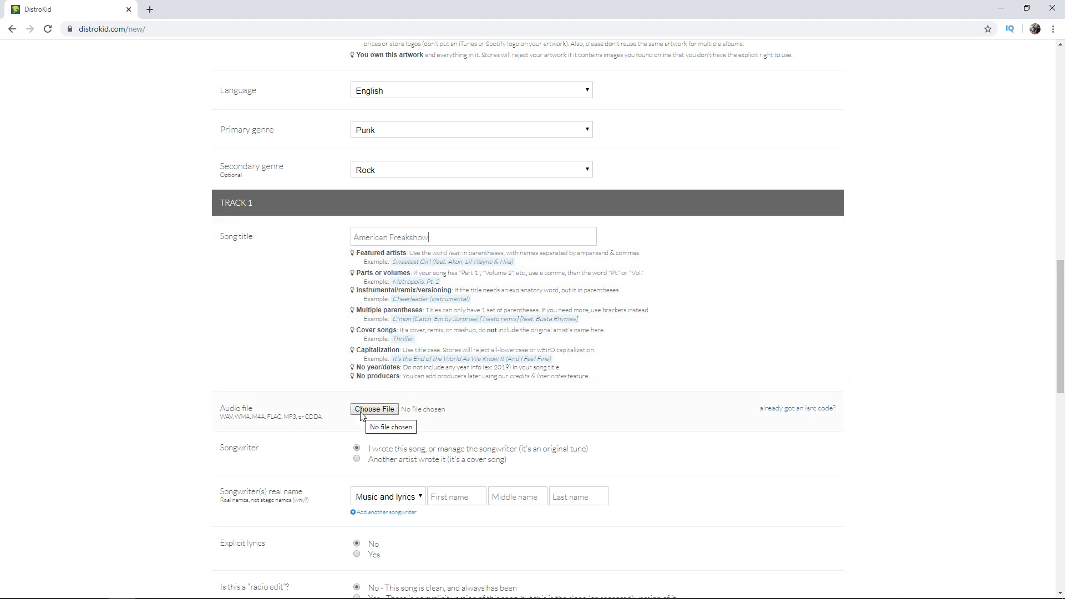
left_click(364, 413)
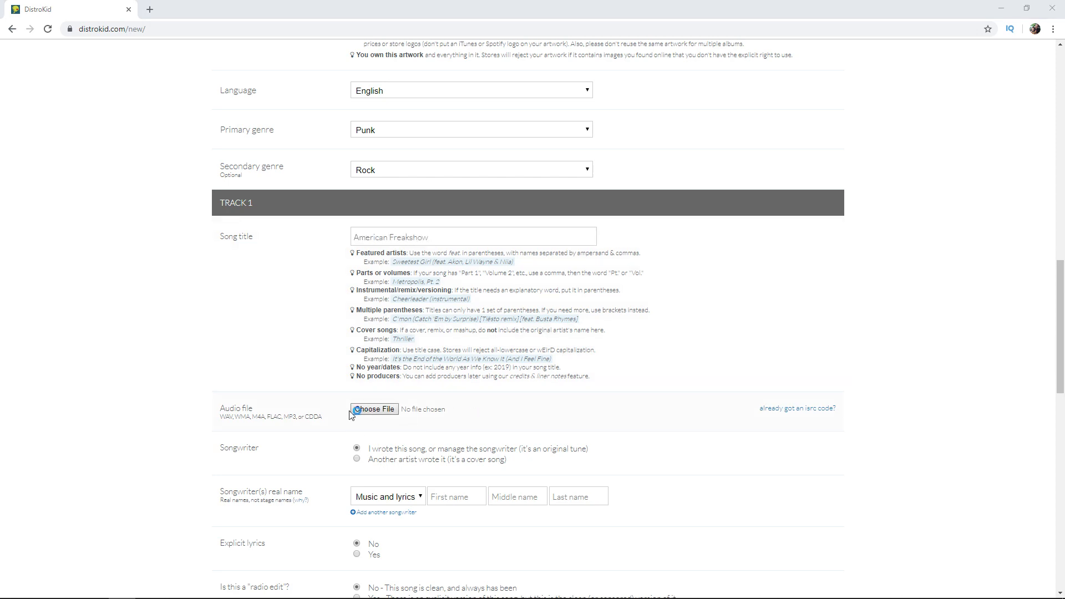
double_click(536, 202)
Examine the licensing and fee terms for a cover song, and return the songwriter setting to an original tune.
scroll(287, 407, "down", 1)
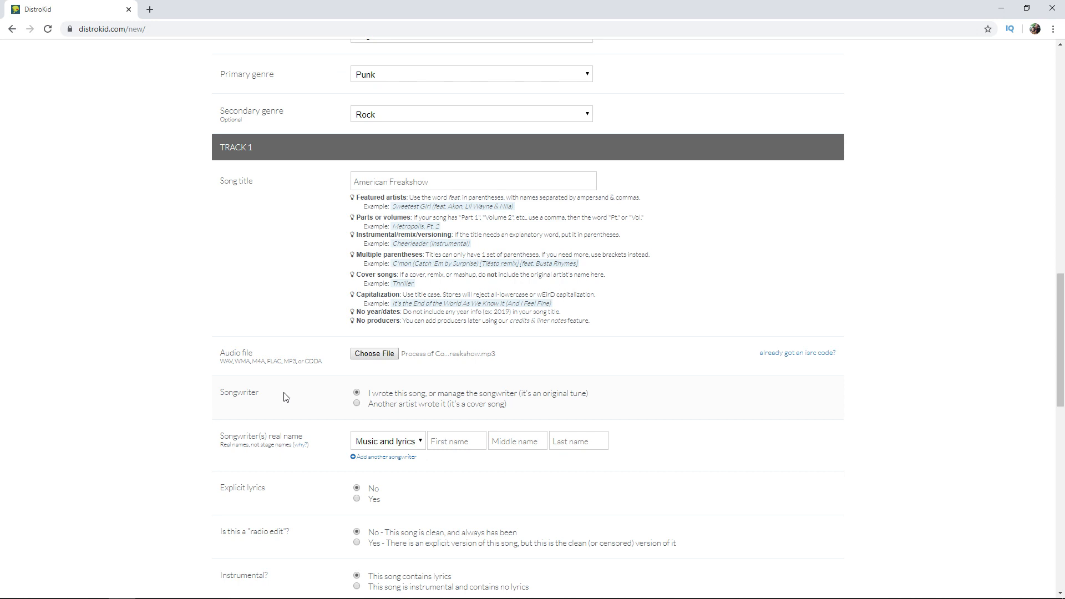
left_click(357, 403)
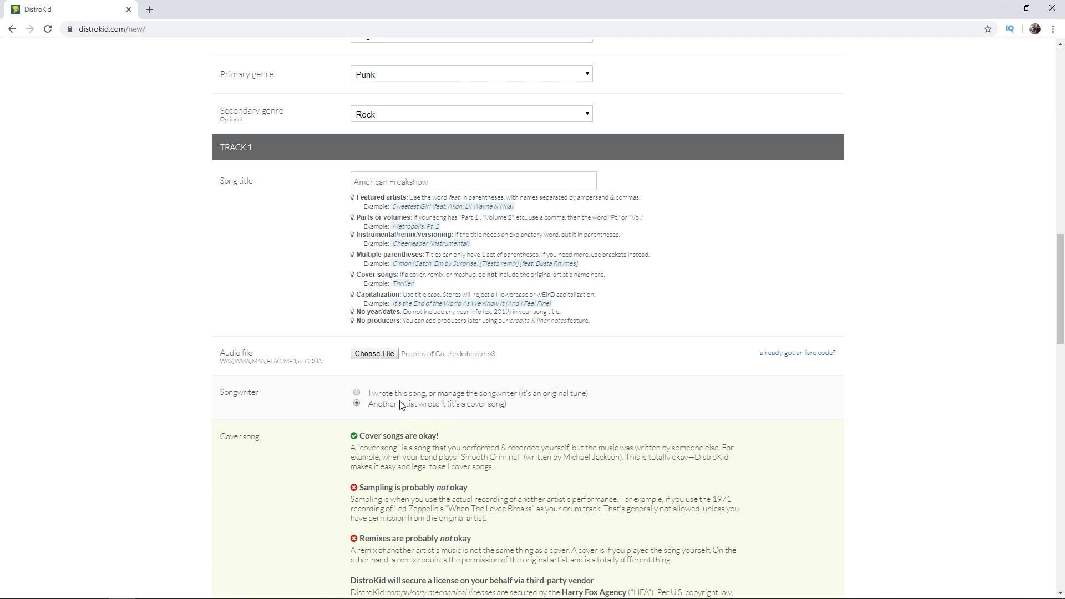
scroll(328, 494, "down", 7)
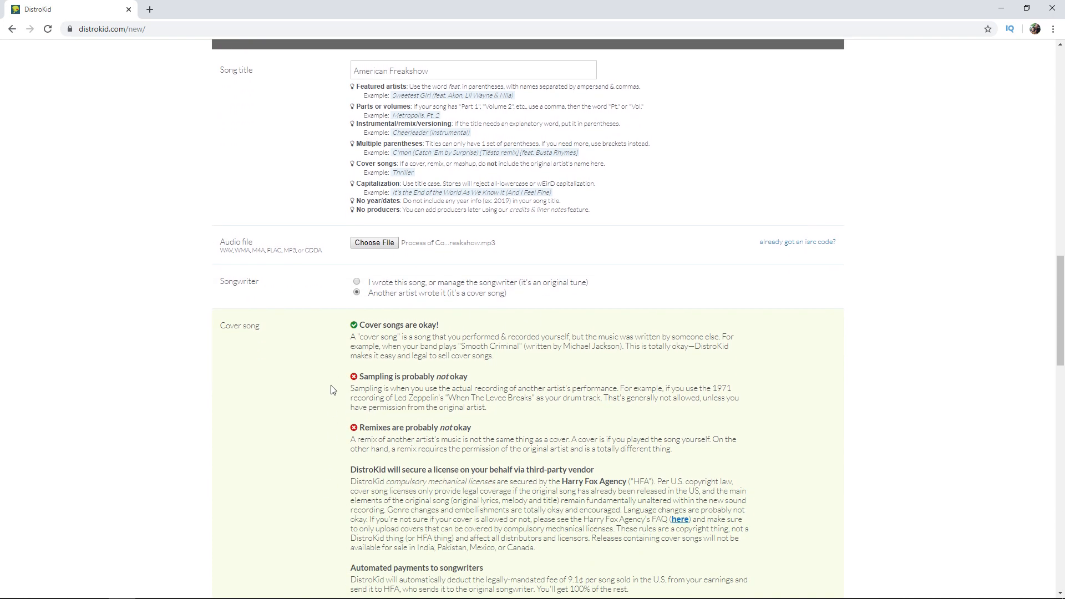
scroll(331, 248, "down", 2)
scroll(353, 109, "up", 2)
scroll(406, 153, "up", 2)
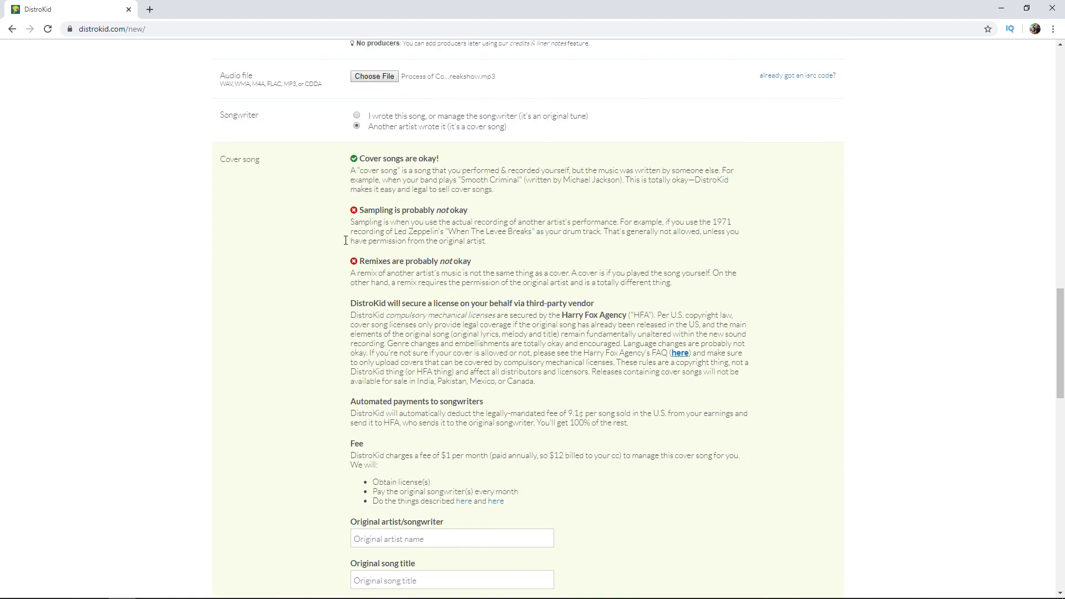
scroll(355, 350, "down", 4)
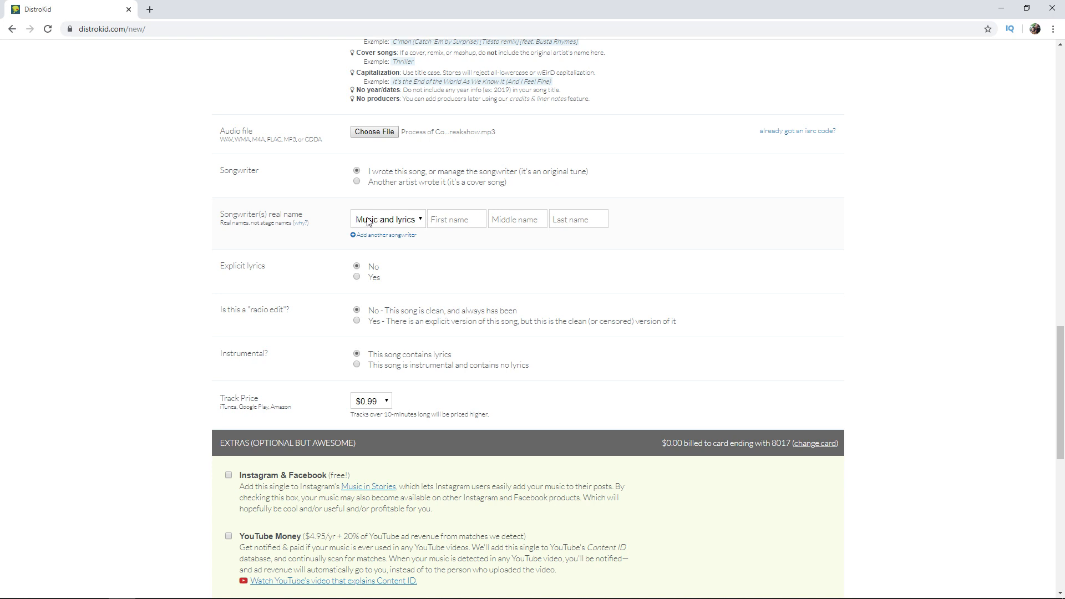
Credit one songwriter for Music with their real first and last name, removing the three extra songwriter rows added as a trial.
left_click(415, 223)
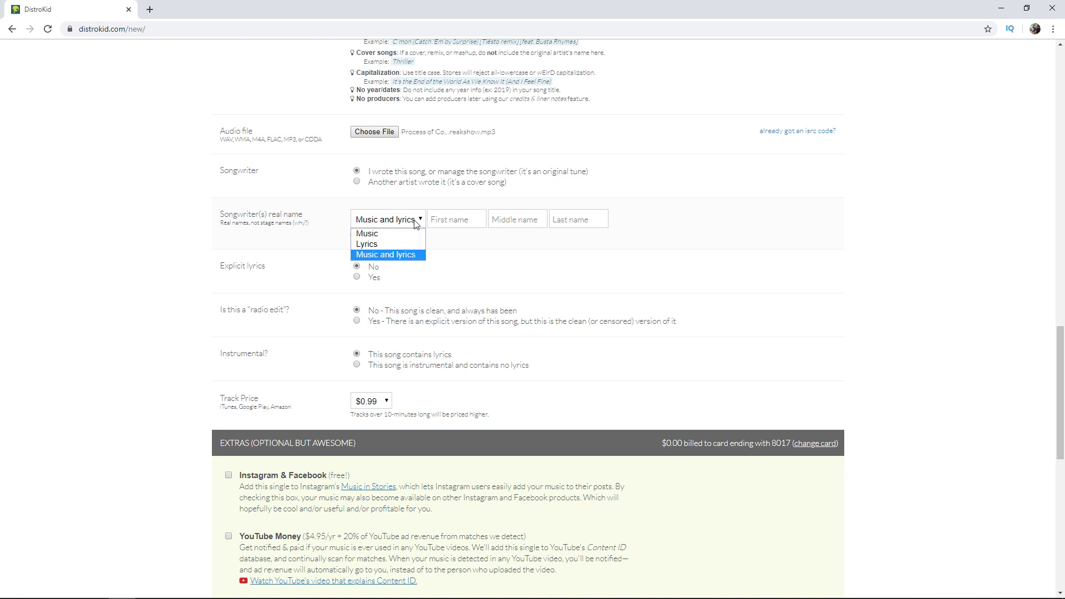
left_click(388, 233)
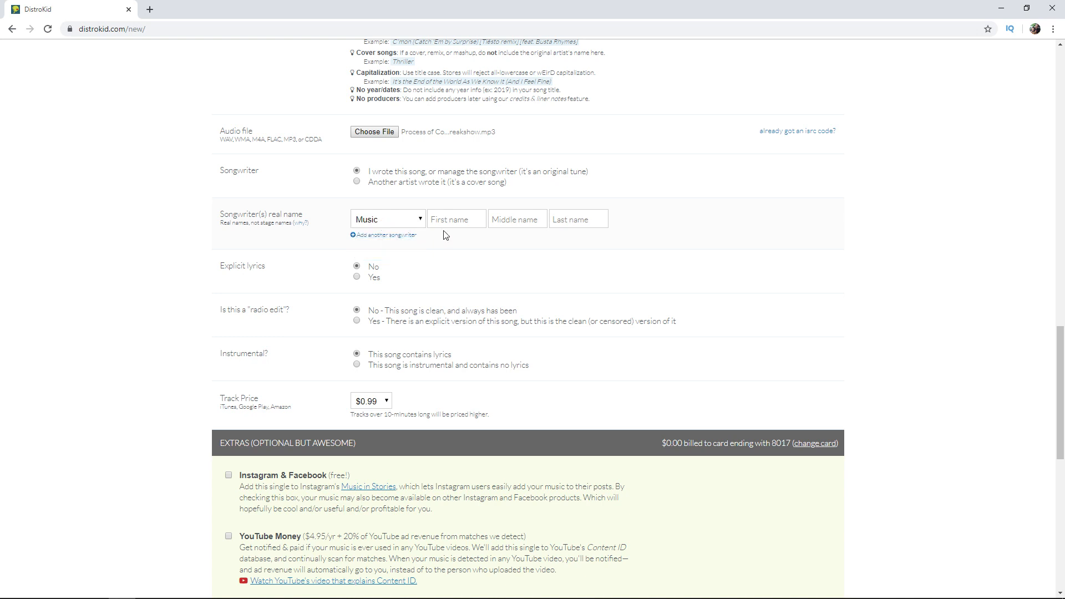
left_click(387, 235)
left_click(389, 256)
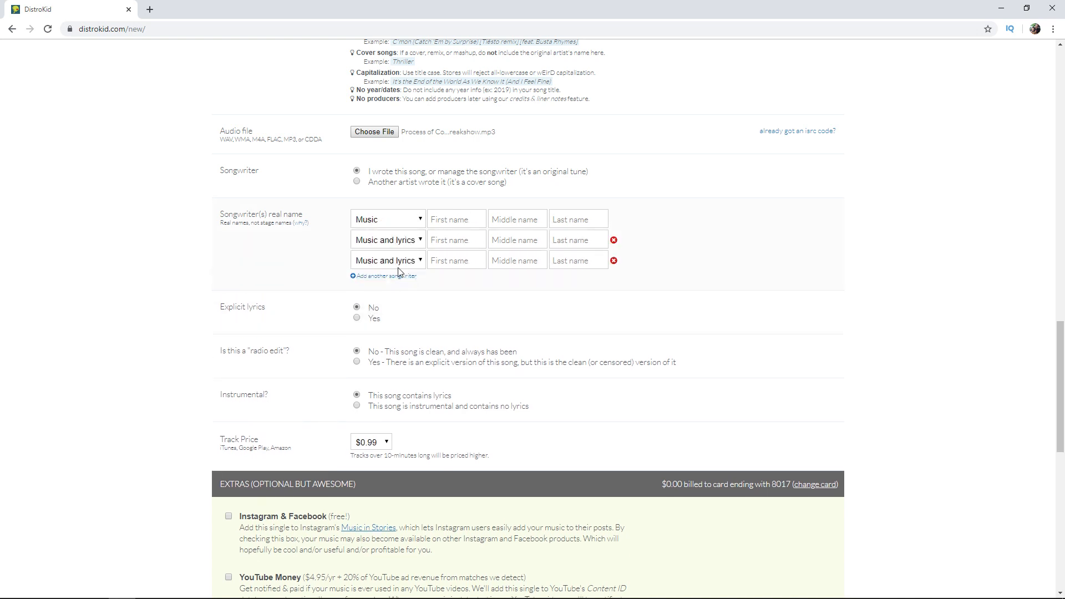
left_click(390, 276)
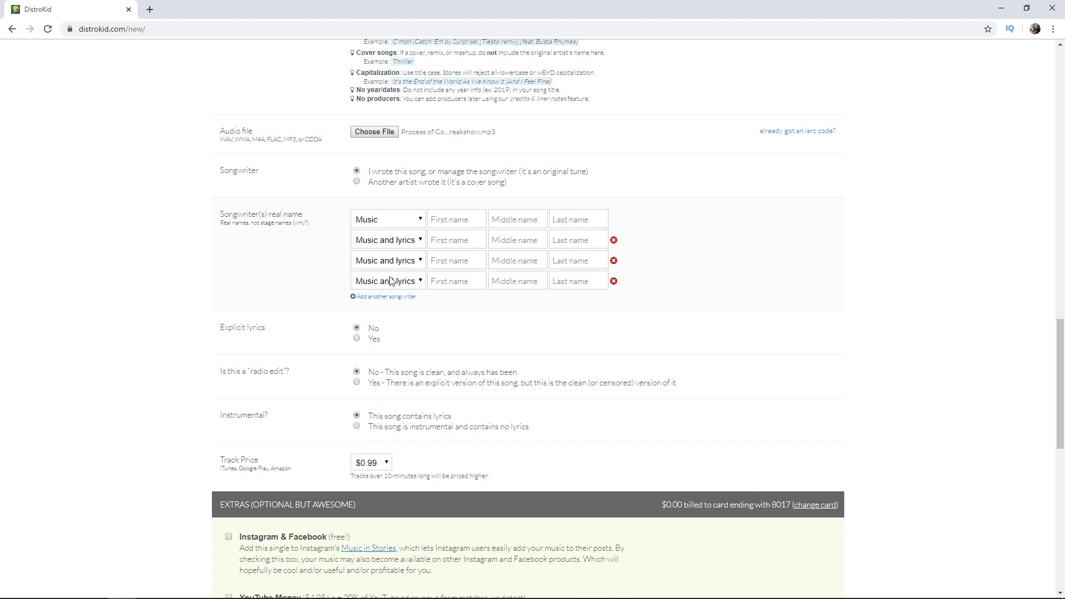
left_click(614, 282)
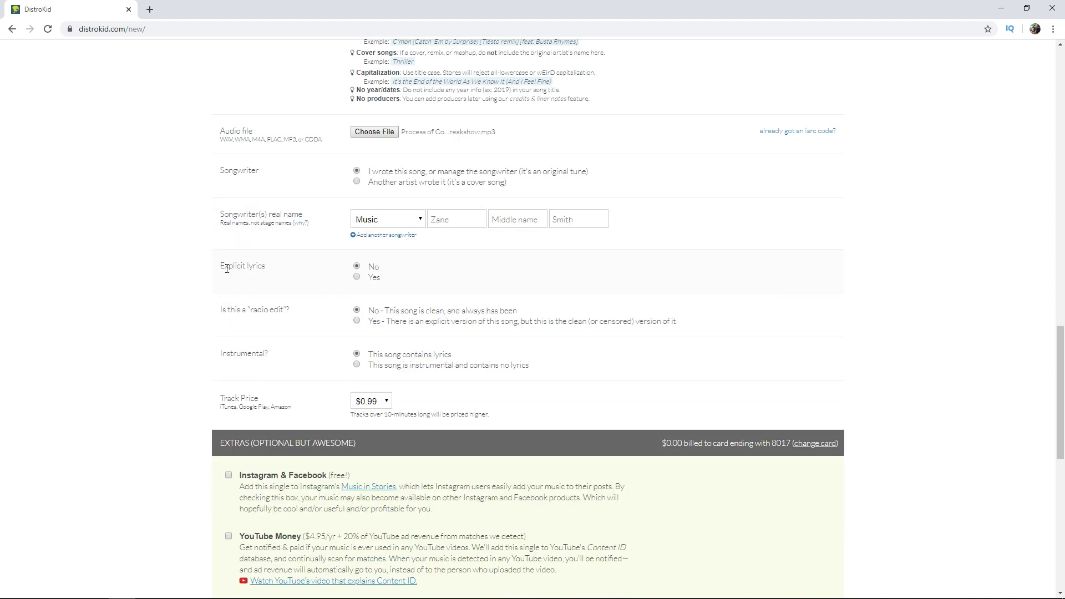
left_click(356, 277)
scroll(359, 282, "down", 1)
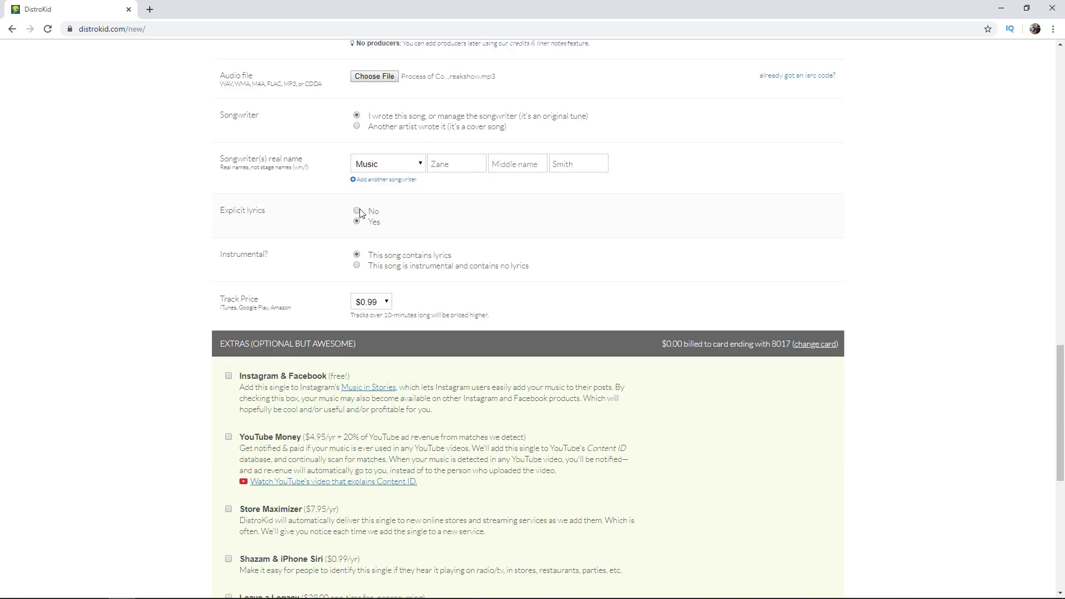
left_click(353, 212)
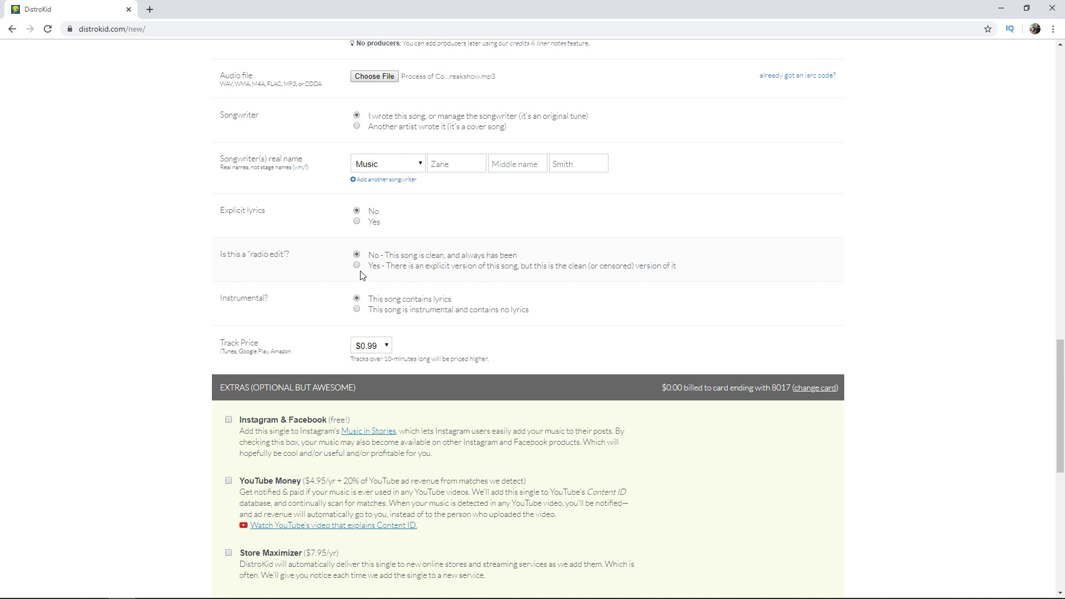
Review the radio edit, instrumental and track price options, and add the free Instagram & Facebook extra.
scroll(333, 272, "down", 1)
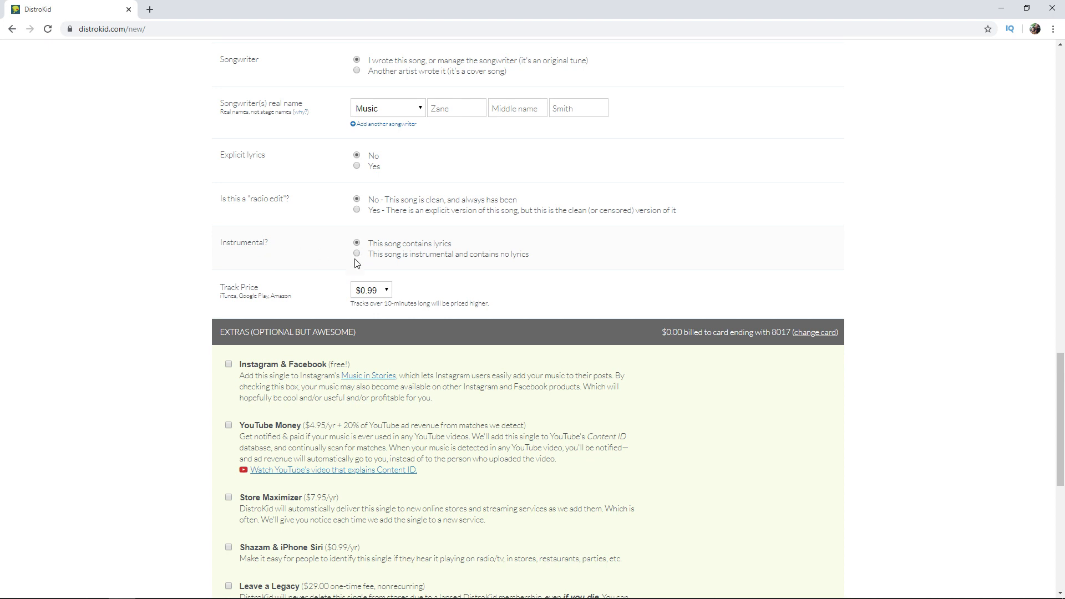
scroll(355, 263, "down", 1)
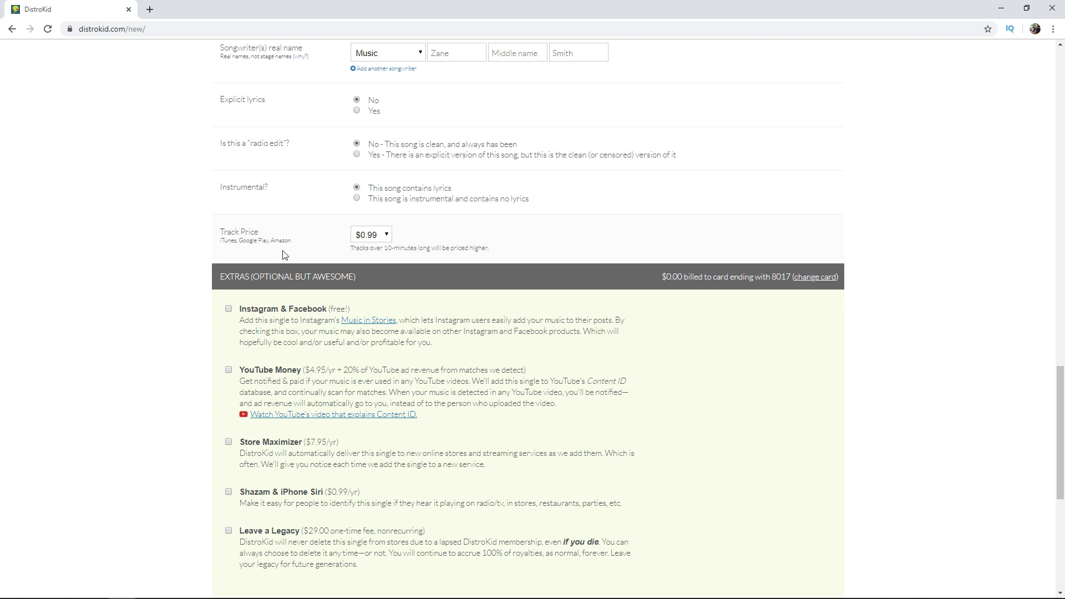
left_click(371, 234)
scroll(311, 239, "down", 2)
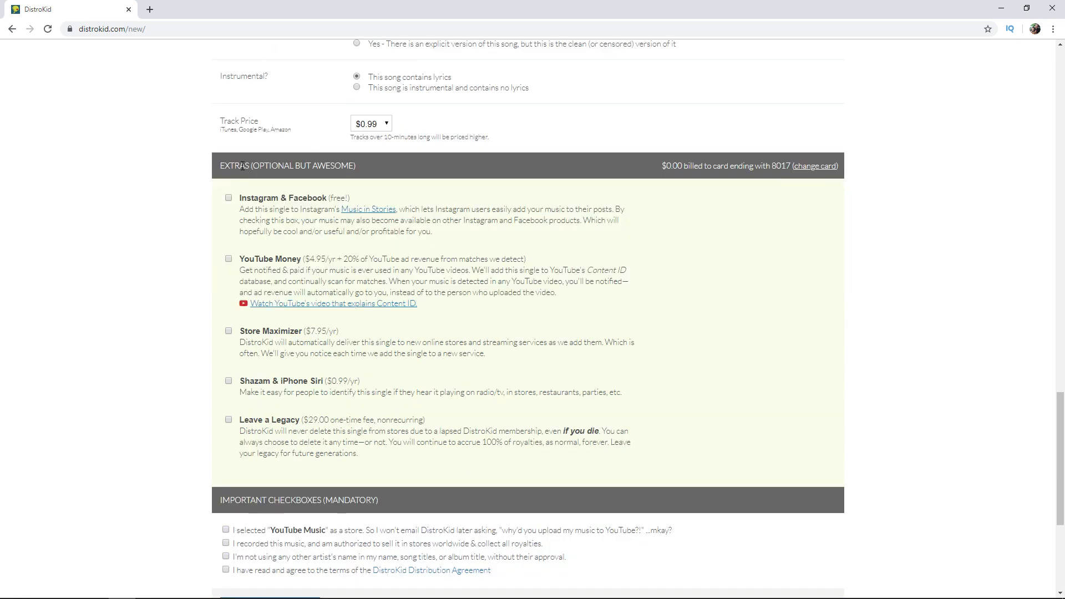
left_click(228, 198)
Review the remaining paid extras, accept the mandatory confirmations and submit the single for distribution.
scroll(333, 278, "down", 1)
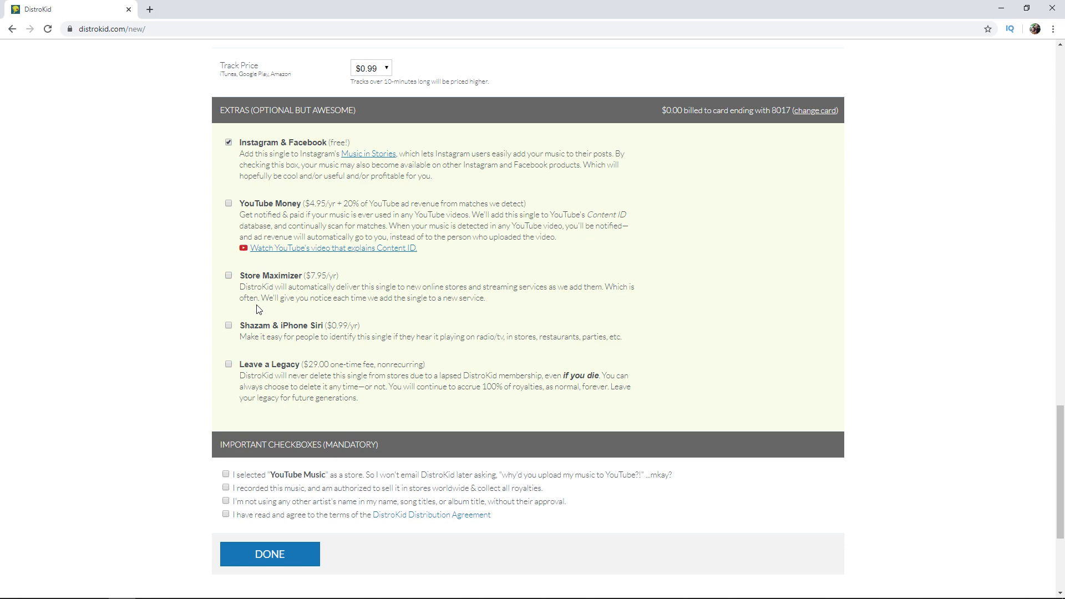
scroll(258, 309, "down", 2)
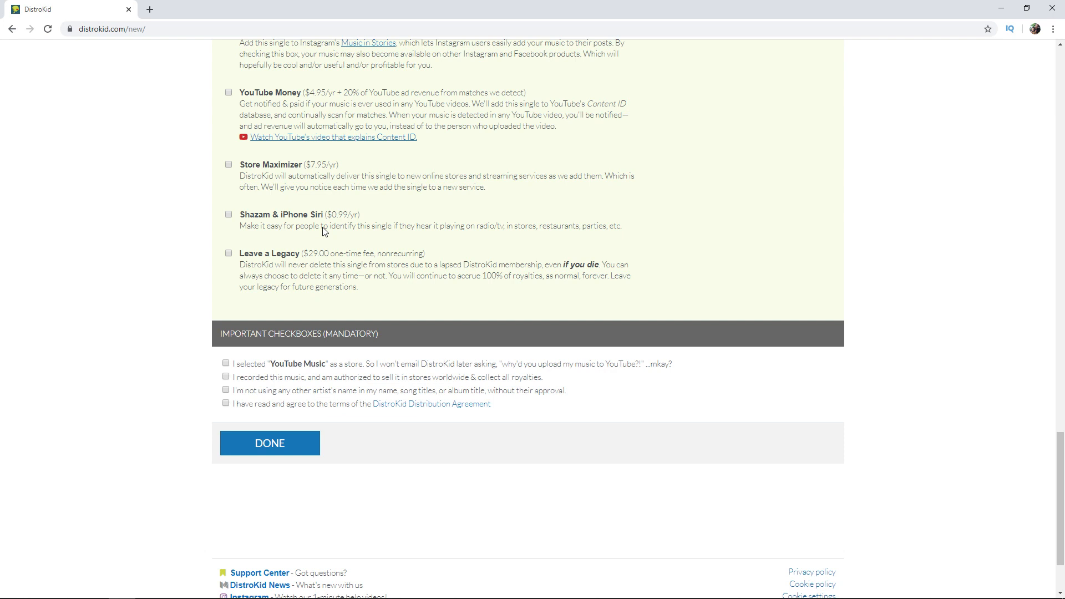
scroll(236, 215, "down", 2)
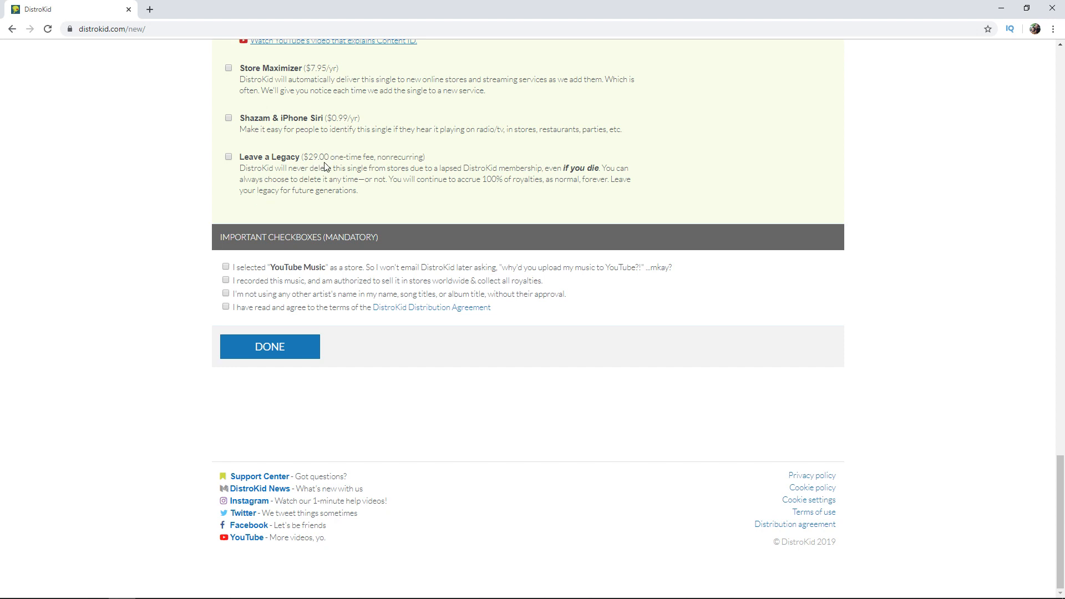
left_click(230, 158)
left_click(233, 180)
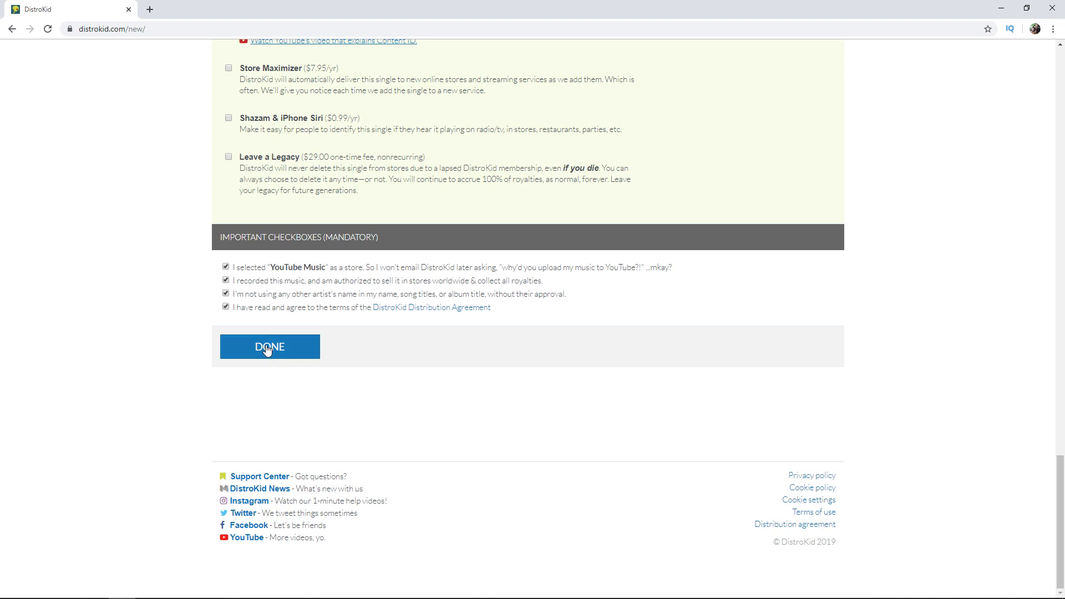
left_click(266, 354)
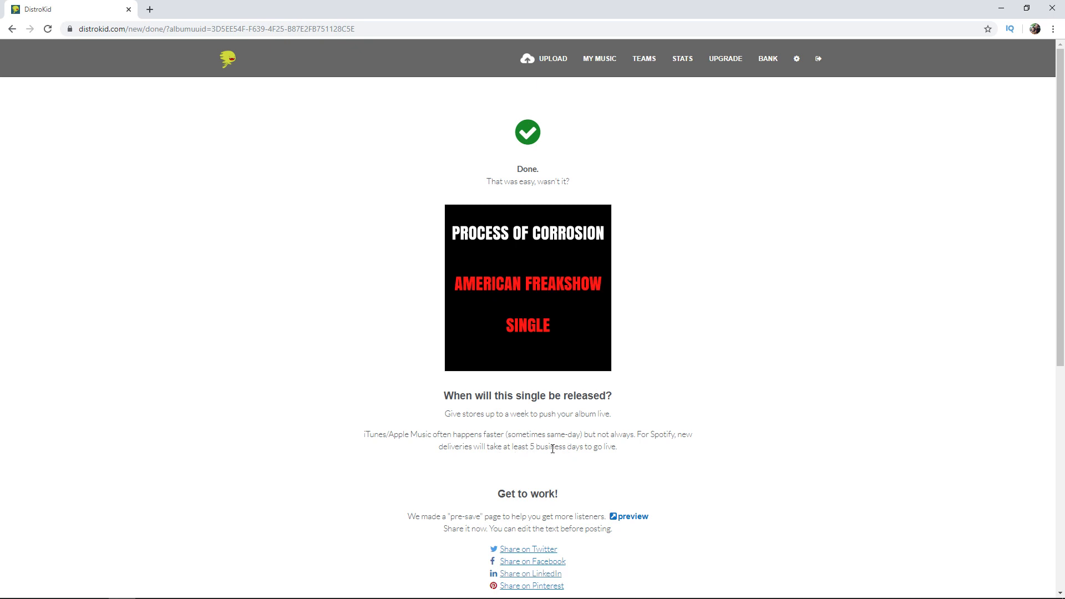
Preview the pre-save page made for the single and close it again.
scroll(553, 449, "down", 3)
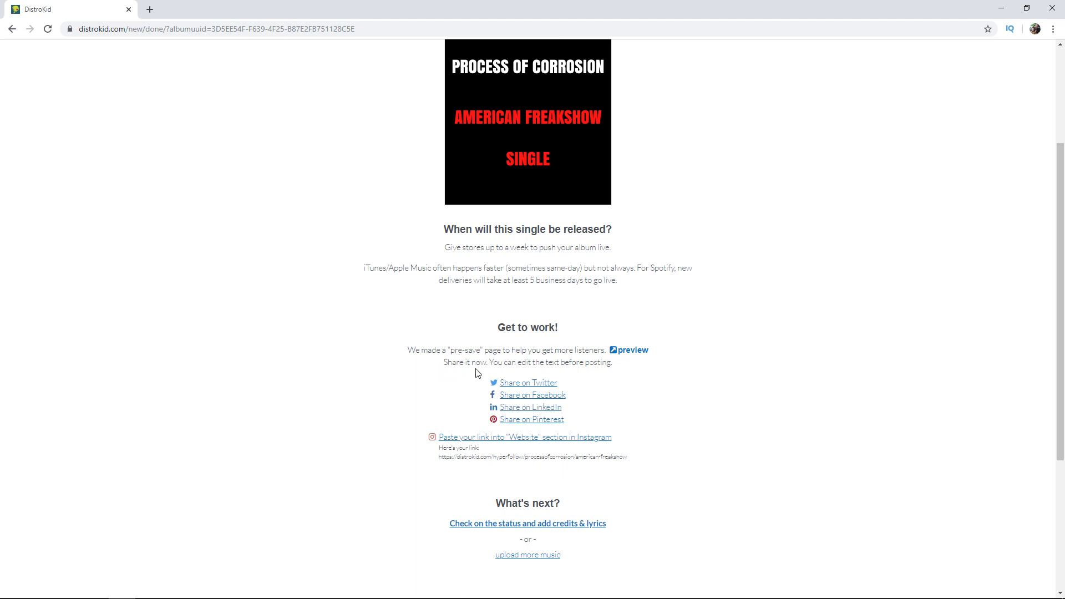
left_click(626, 351)
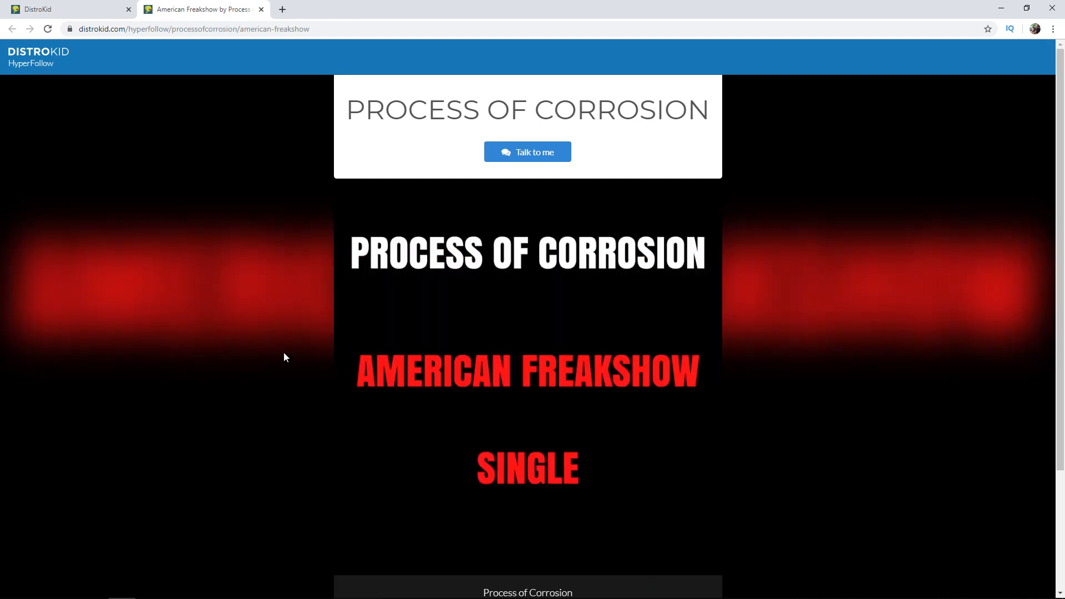
scroll(284, 355, "down", 3)
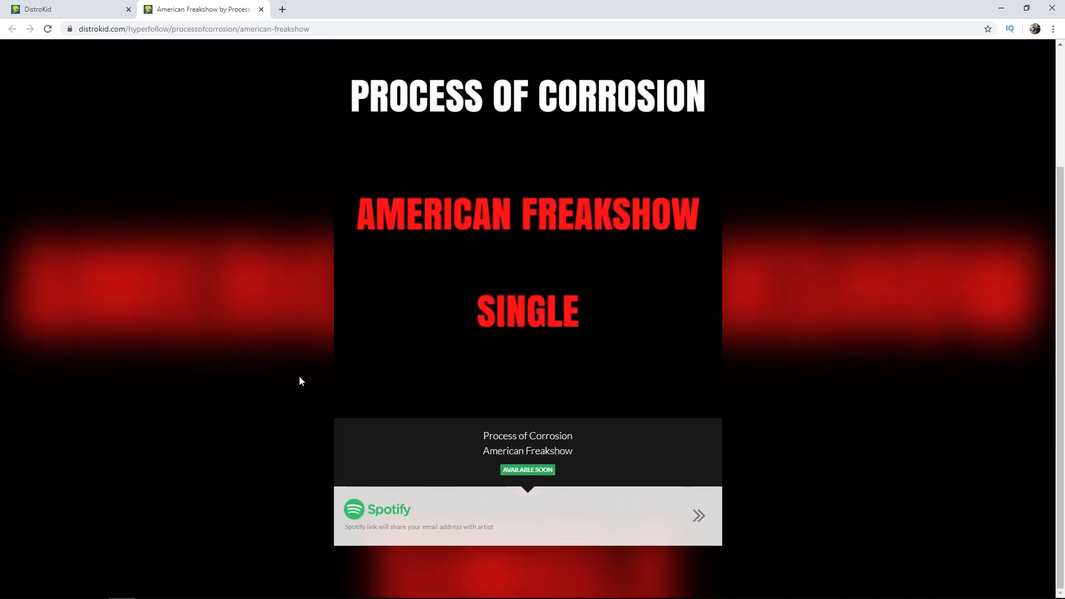
key("ctrl+w")
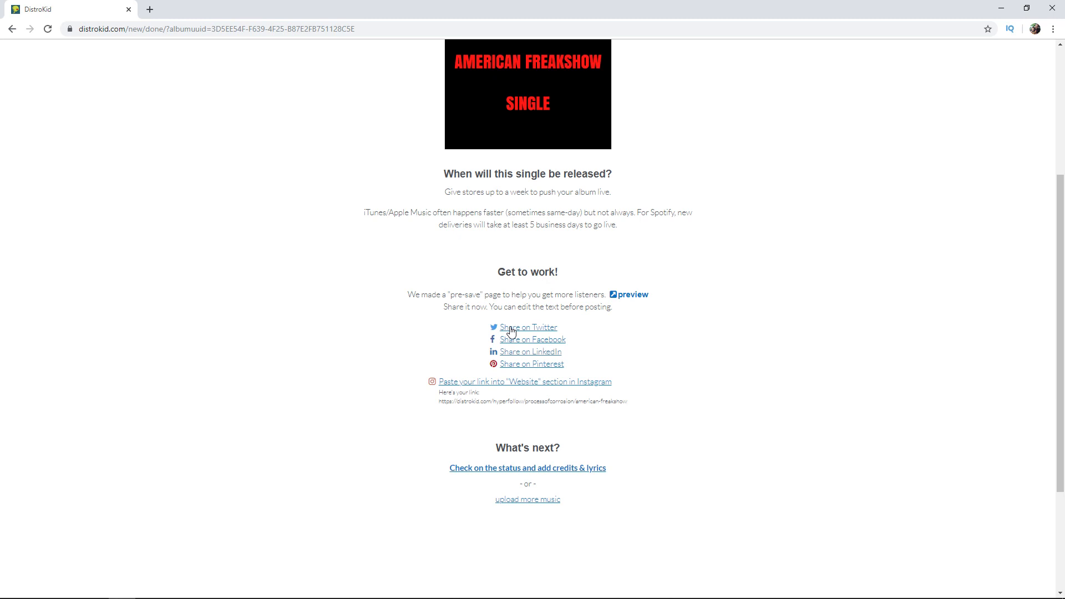
View the prepared Twitter post for the pre-save page, close it, and highlight the HyperFollow link for Instagram.
left_click(511, 331)
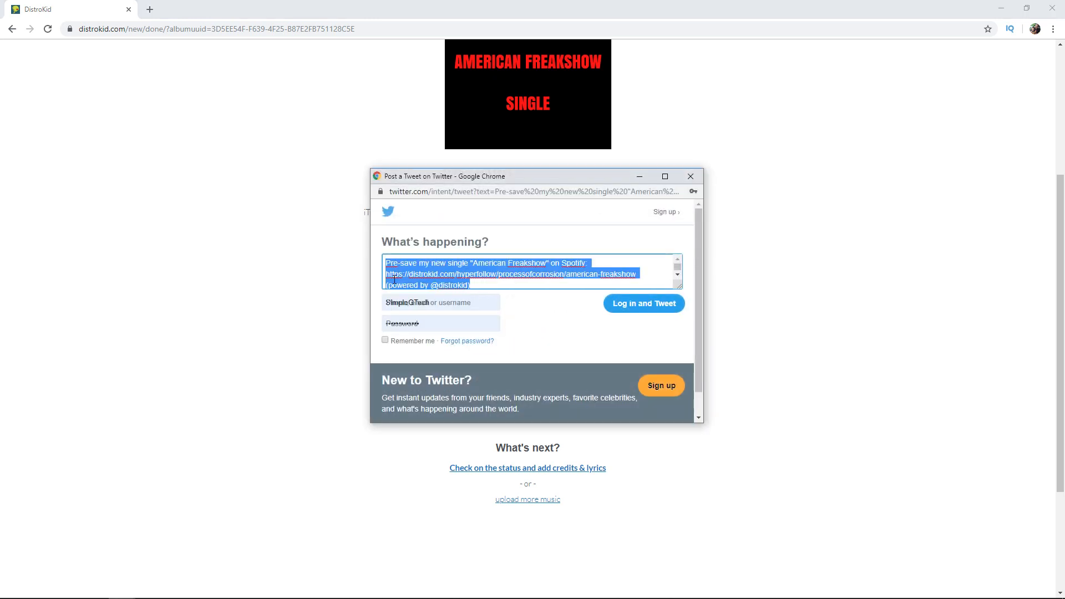
left_click(688, 178)
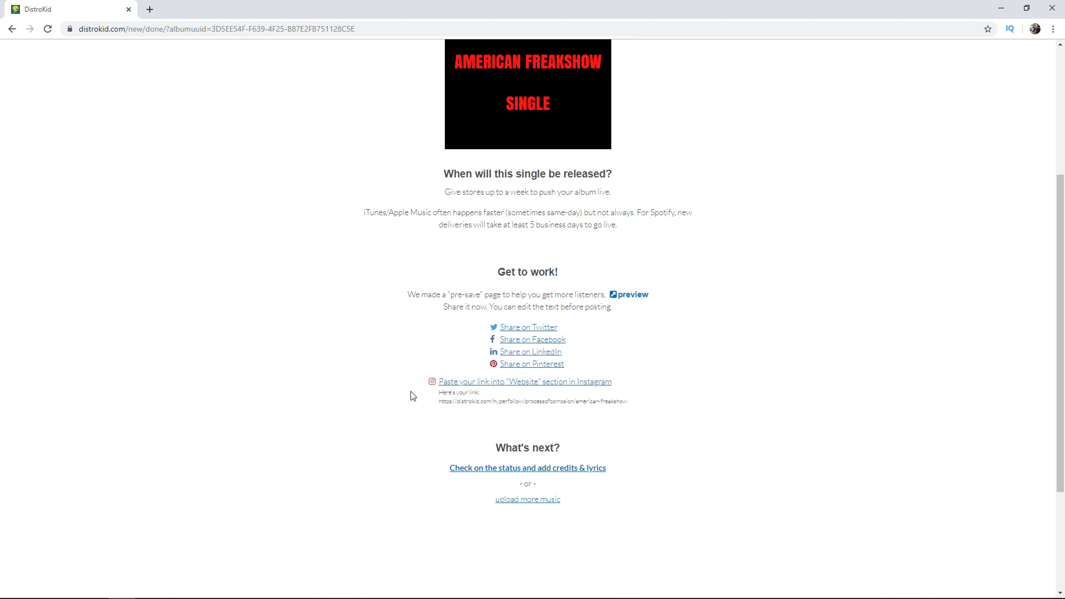
left_click_drag(440, 401, 637, 401)
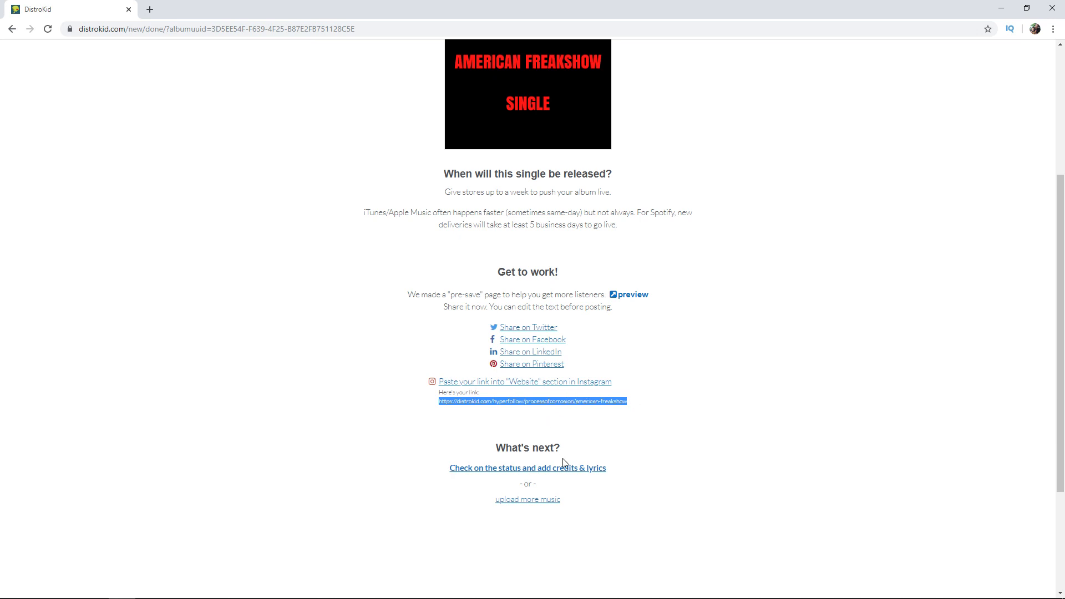
left_click(509, 426)
Open the single's status page and look through its HyperFollow links and additional features.
scroll(494, 397, "down", 2)
left_click(505, 361)
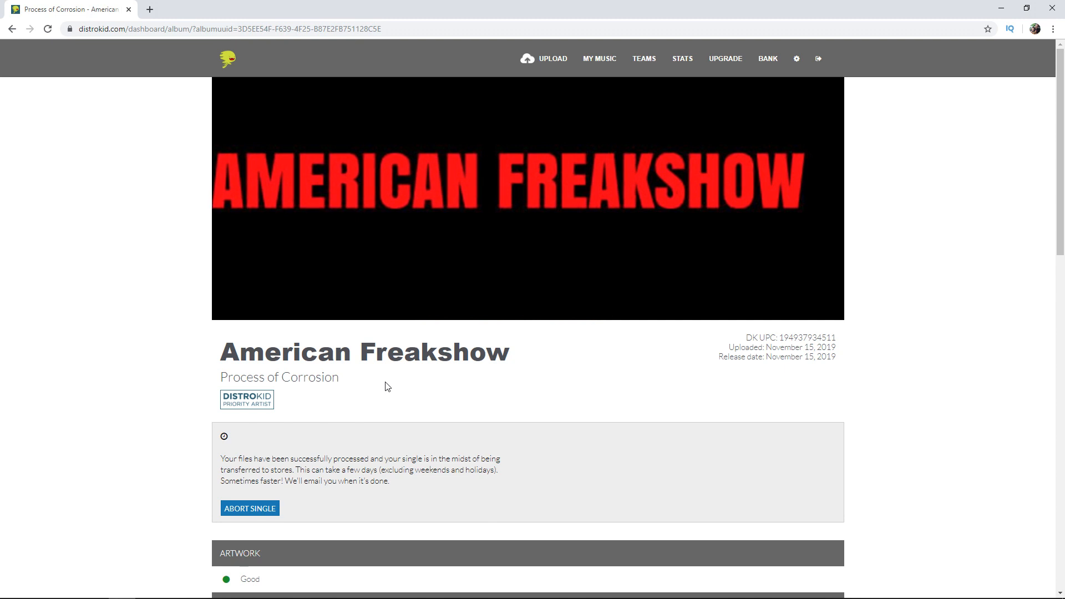
scroll(376, 378, "down", 13)
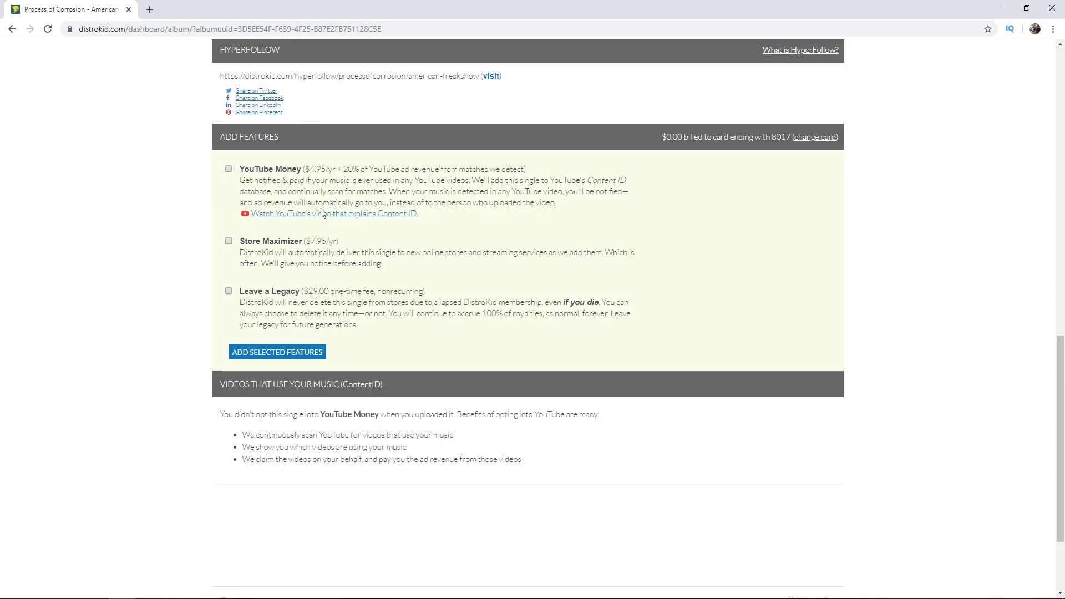